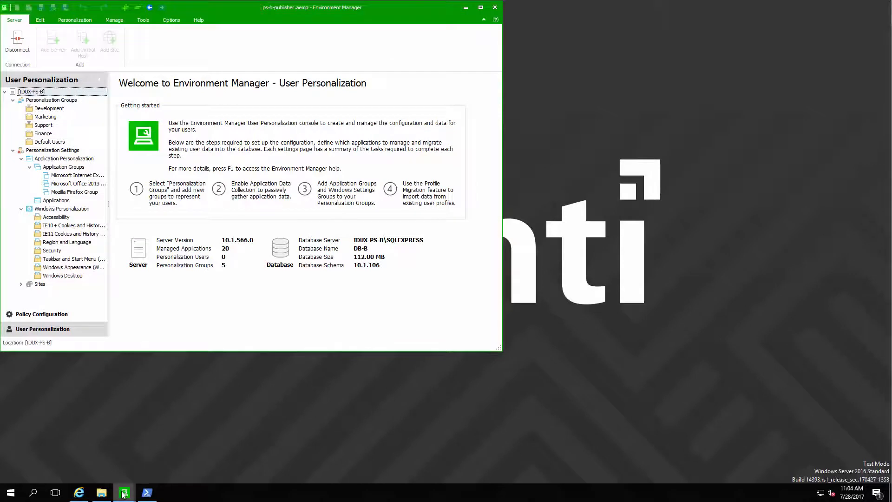
Bring the IDUX-PS-C subscriber console forward, then open an administrator PowerShell window
left_click(121, 492)
left_click(161, 462)
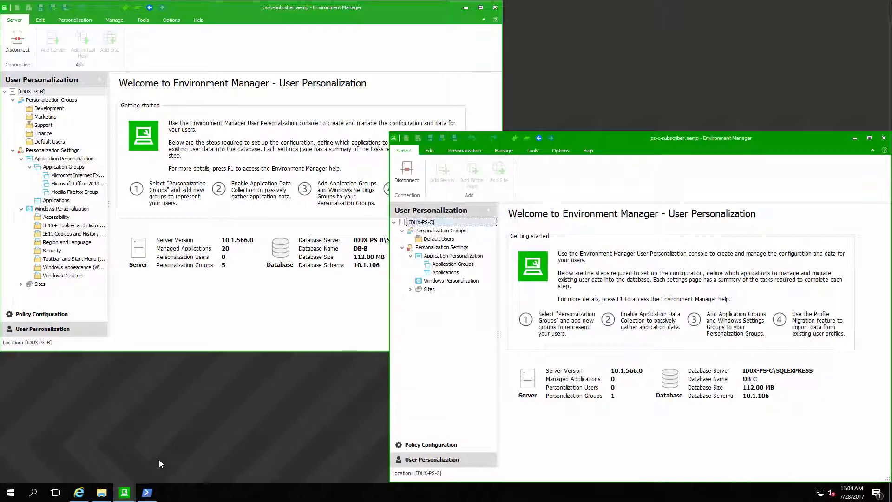
left_click(146, 493)
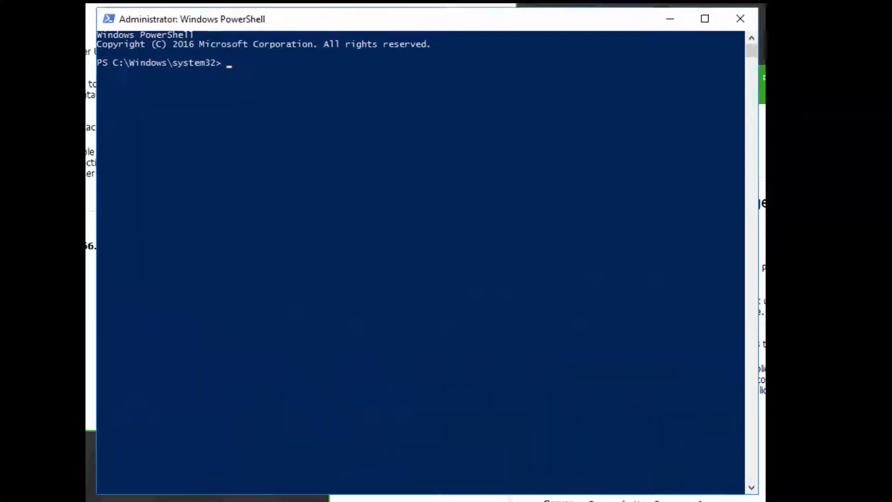
Change into the Environment Manager Personalization Server support folder
type("cd")
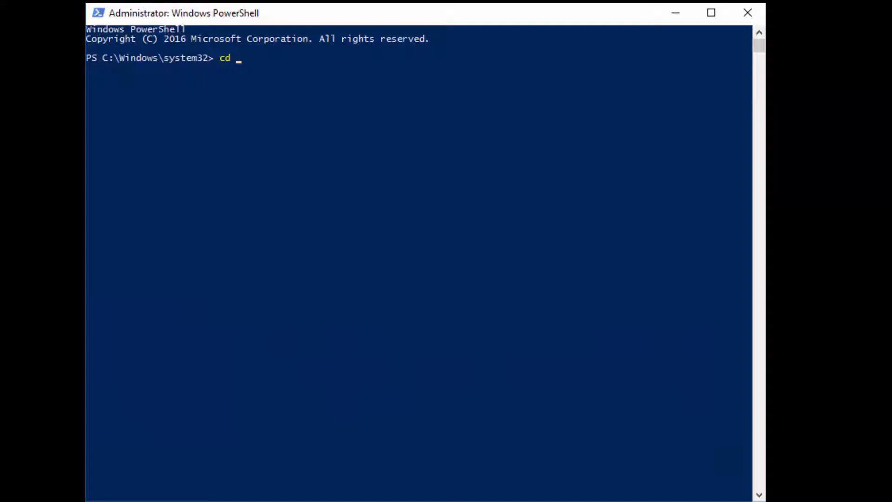
type(" .")
type("r")
type(":\\")
type("program")
type(" files\\aa")
type("psense")
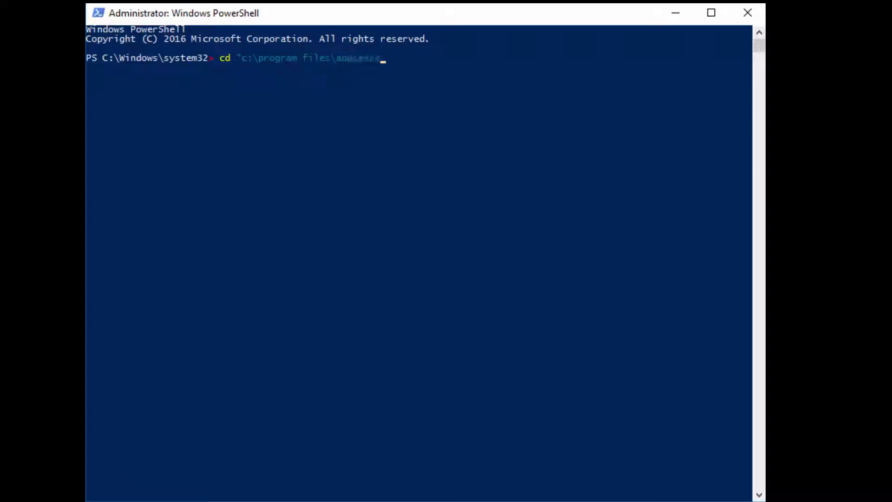
type("\\environment manager")
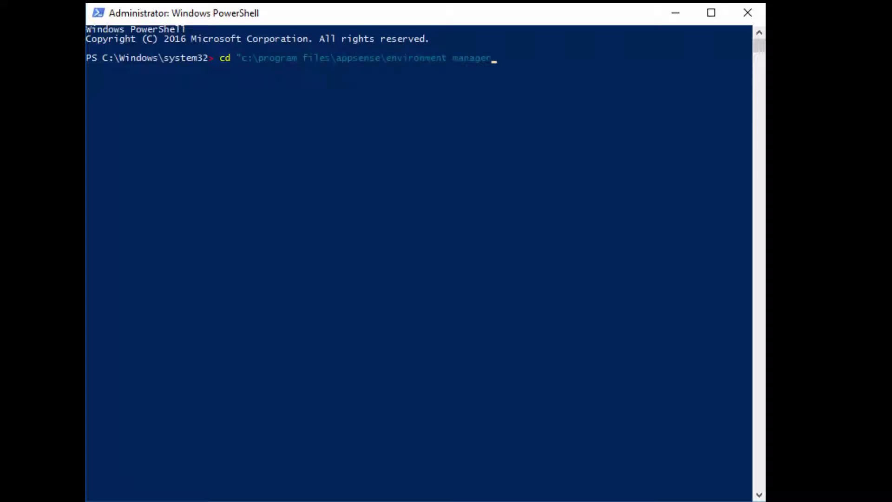
type("\\personalization server\\\\u")
key("Tab")
key("Return")
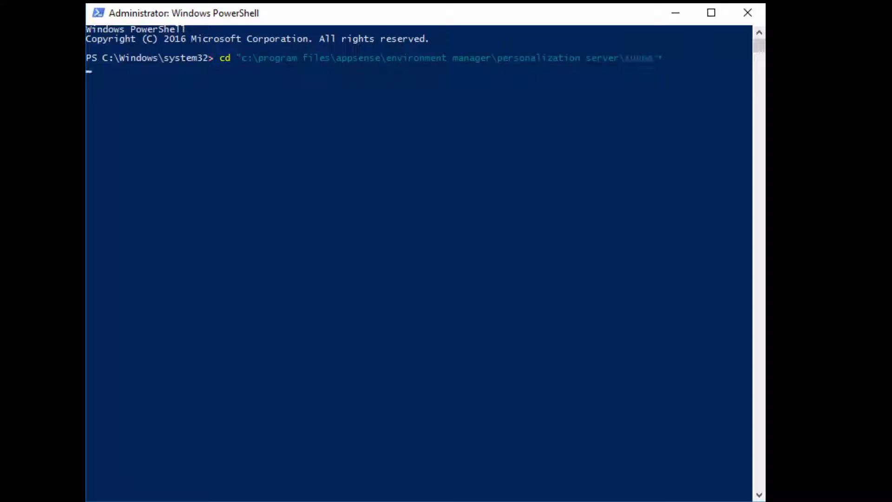
Run configuregeosync.ps1 with publisher idux-ps-b\sqlexpress, database db-b, default account and blank display name
type(".\\configu")
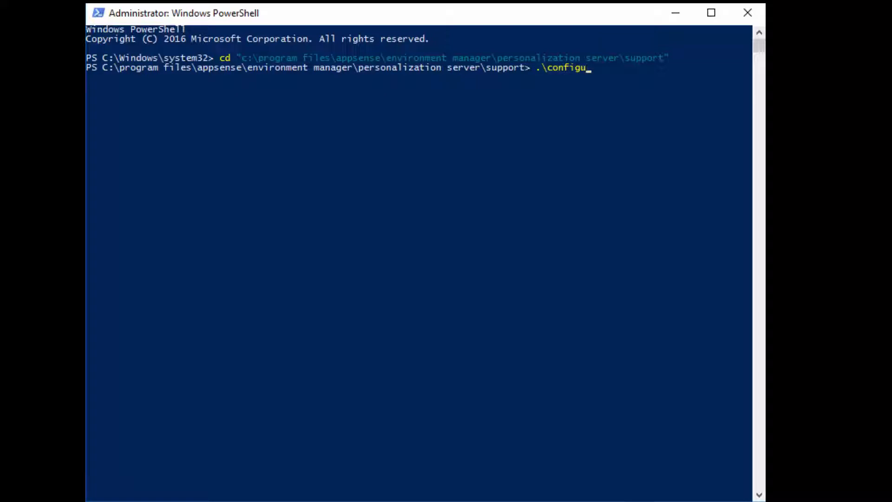
type("regeosync.ps1")
key("Return")
type("id")
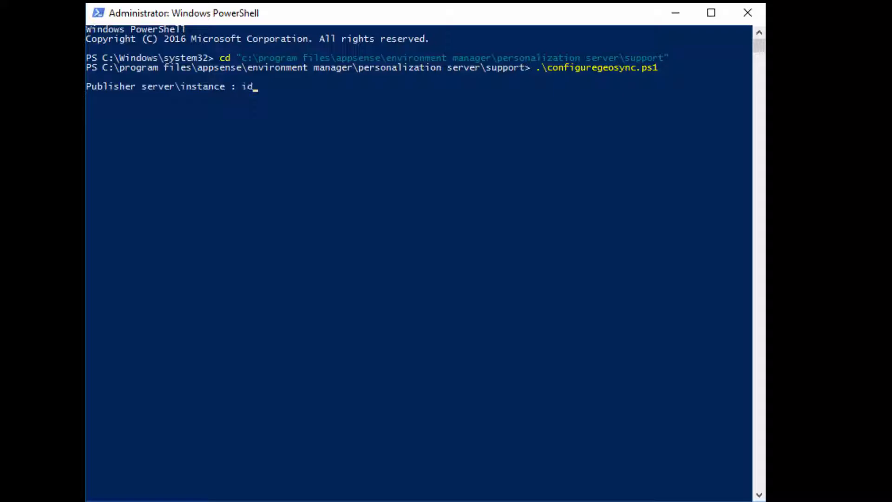
type("ux-ps-b\\sqlexpress")
key("Return")
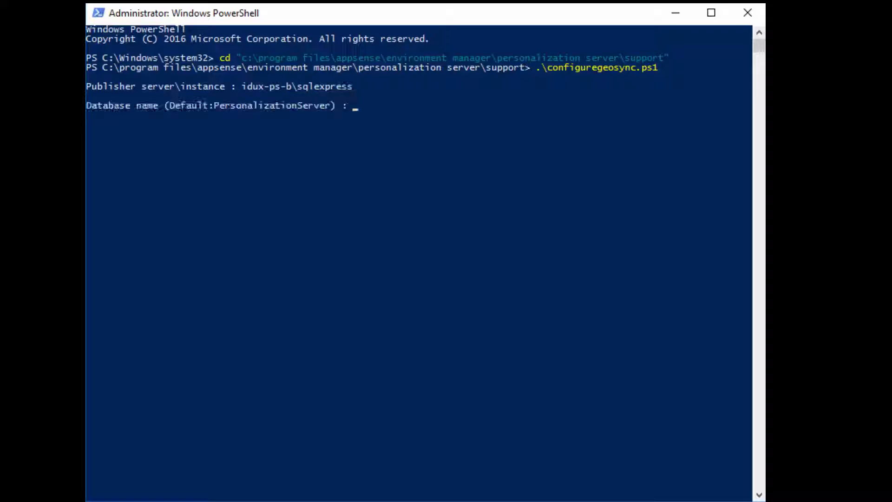
type("db-b")
key("Return")
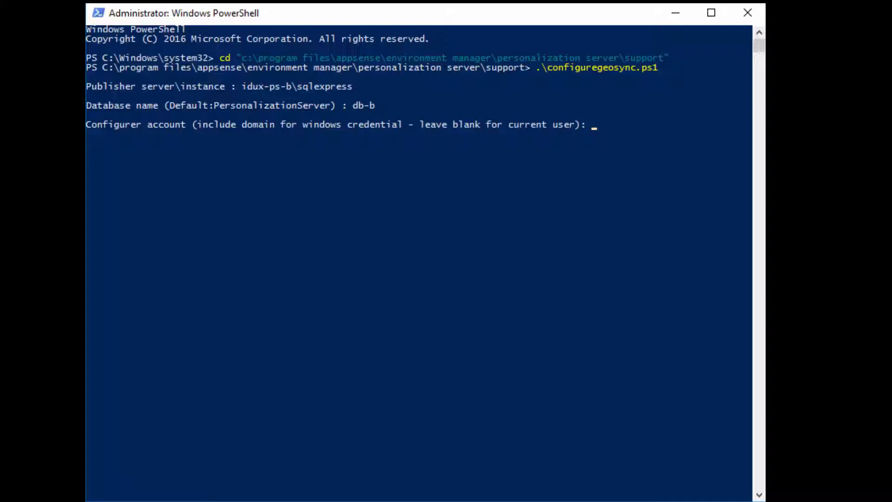
key("Return")
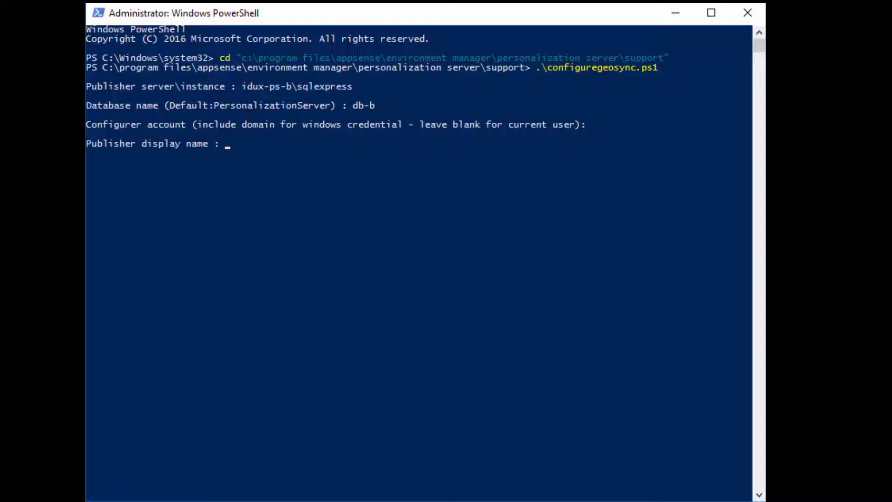
key("Return")
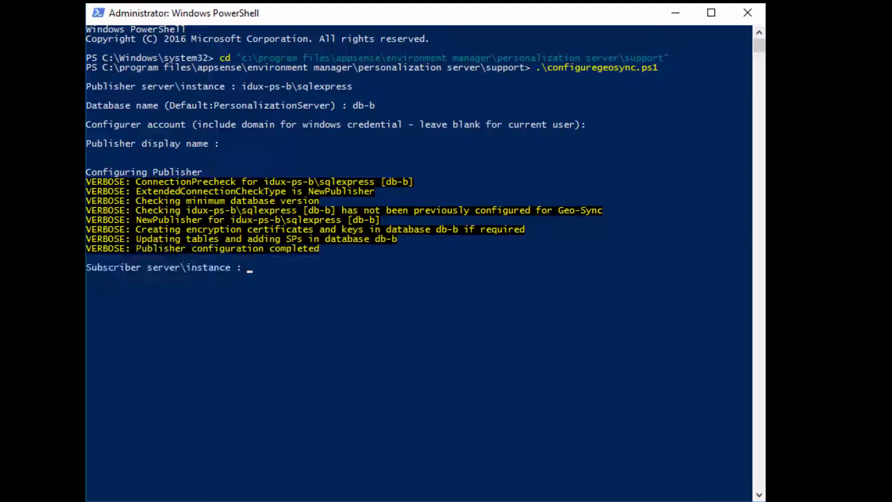
Enter subscriber idux-ps-c\sqlexpress, database db-c, blank display name, plus the domain service account and password
type("idux-ps-c\\sqlexpress")
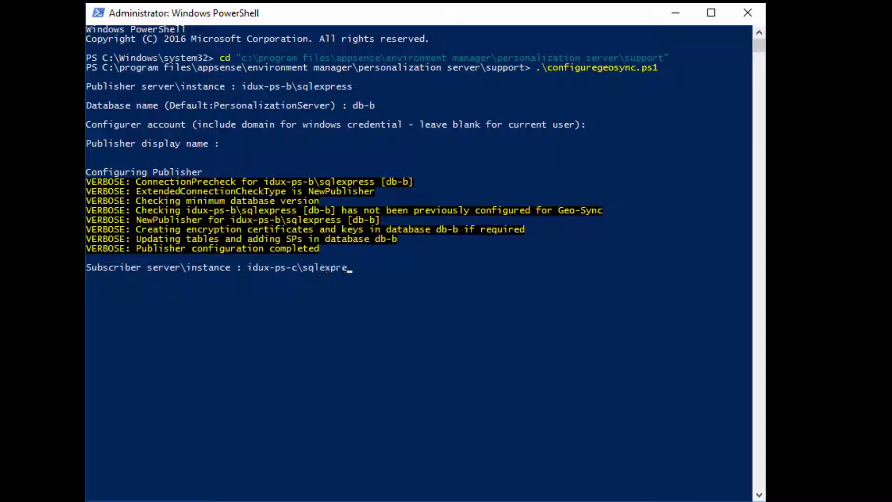
key("Return")
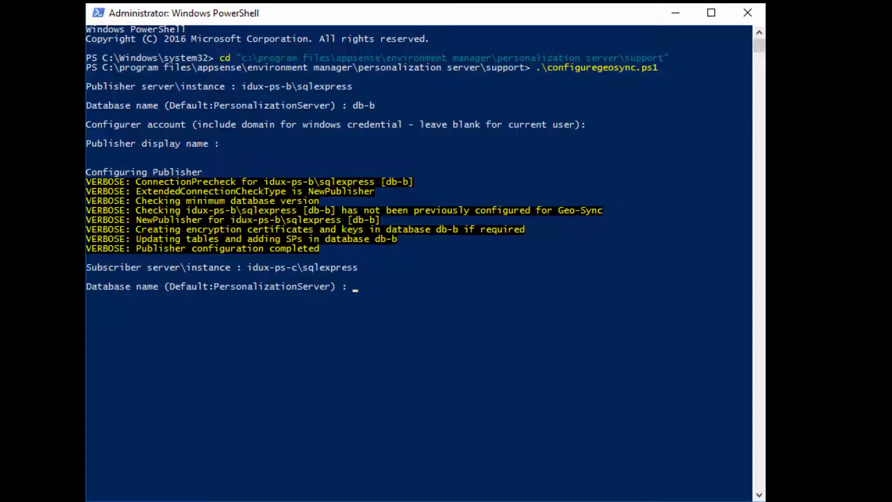
type("db-c")
key("Return")
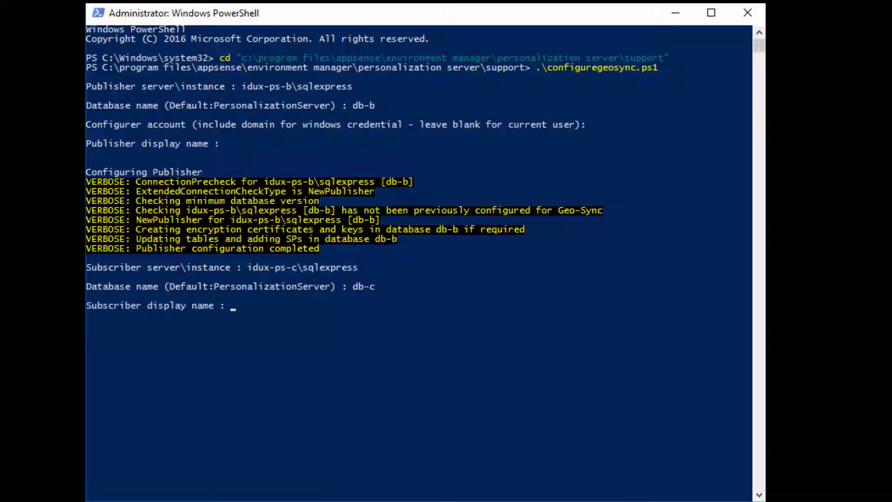
key("Return")
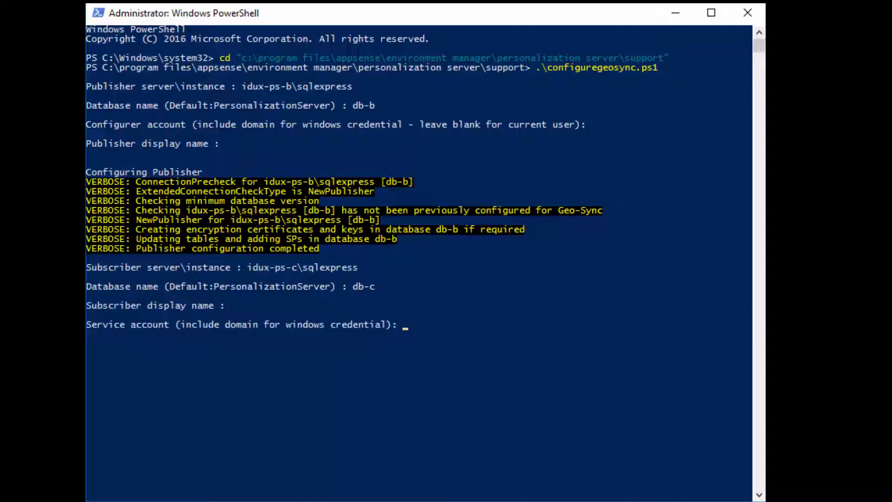
key("Return")
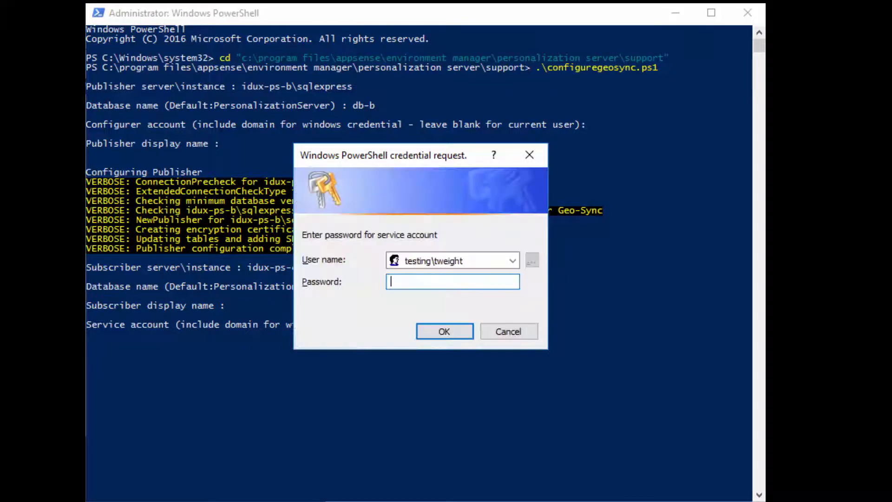
type("********")
key("Return")
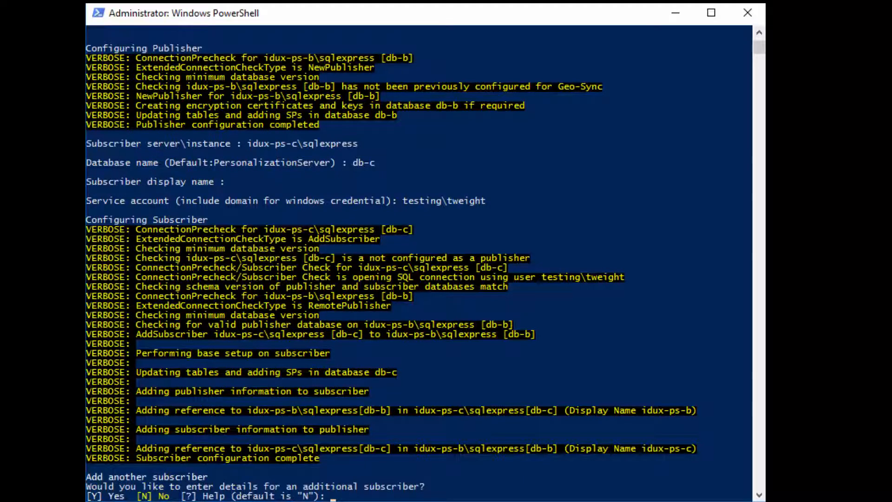
Add second subscriber idux-ps-d\sqlexpress, database db-d, blank display name, with the service account and password
type("y")
key("Return")
type("idux-d")
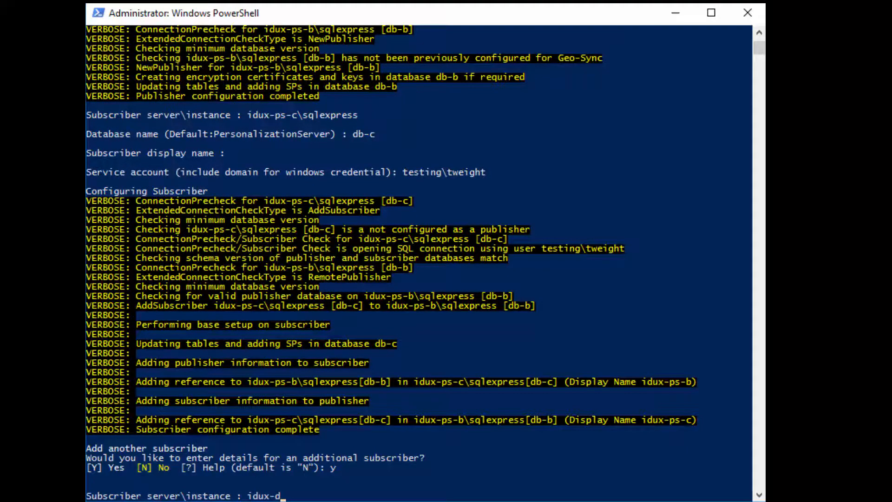
key("BackSpace")
type("ps-d\\sqlexpress")
key("Return")
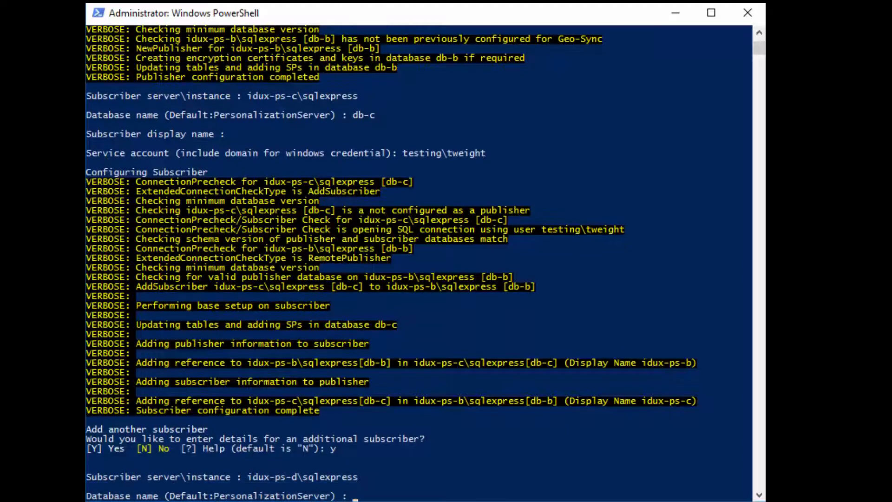
type("db-d")
key("Return")
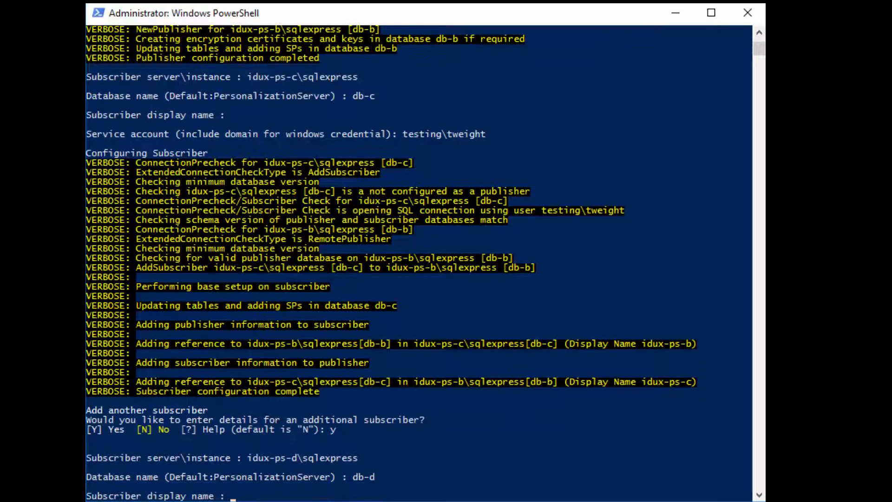
key("Return")
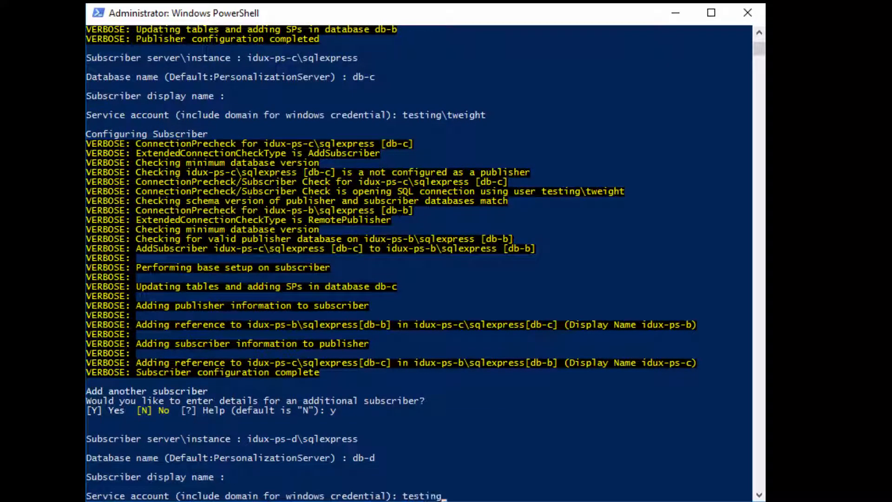
key("Return")
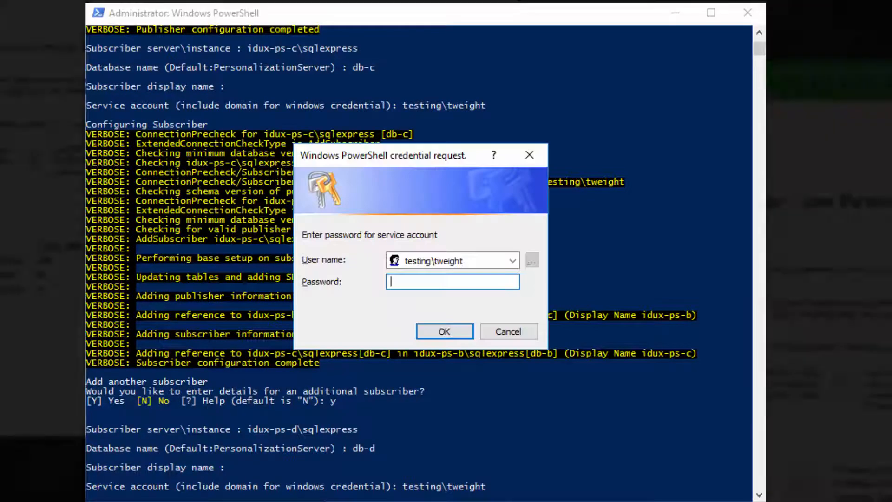
type("•••")
key("Return")
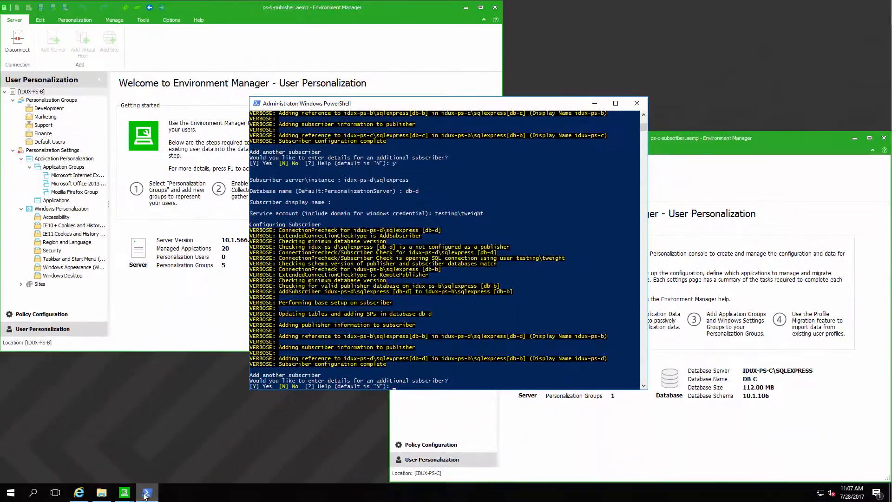
Minimize PowerShell, bring the IDUX-PS-B publisher console forward and refresh the server node
left_click(146, 493)
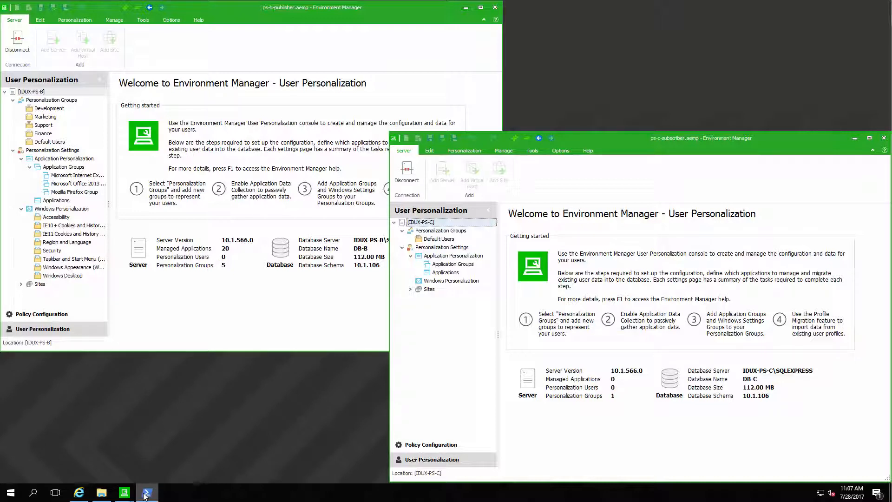
left_click(281, 10)
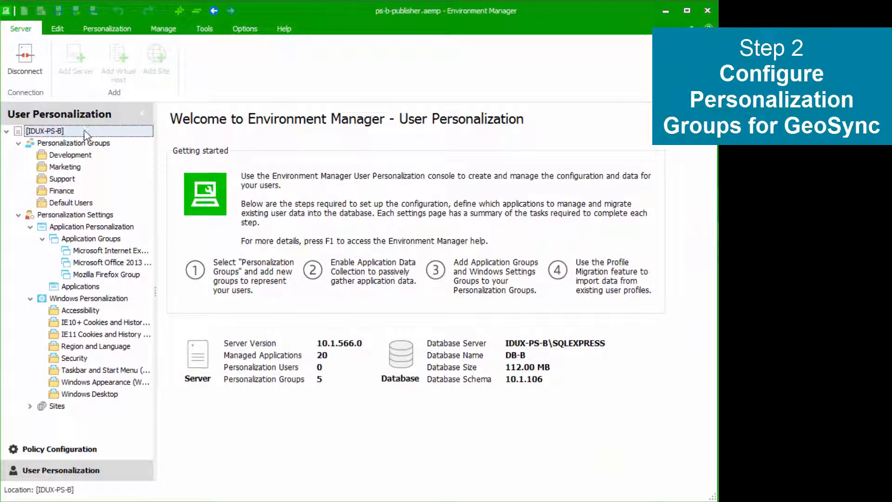
right_click(84, 134)
left_click(107, 155)
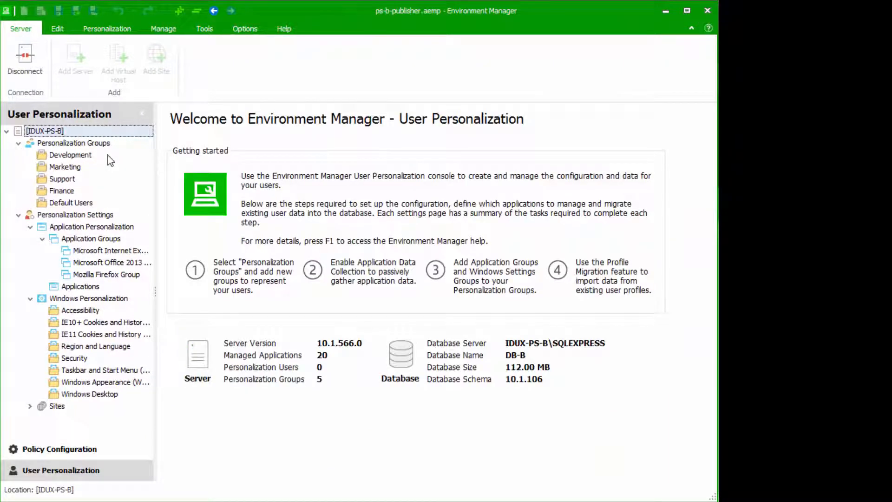
Add idux-ps-c (idux-ps-c\sqlexpress, db-c) as a remote service in Development's GeoSync settings
left_click(74, 156)
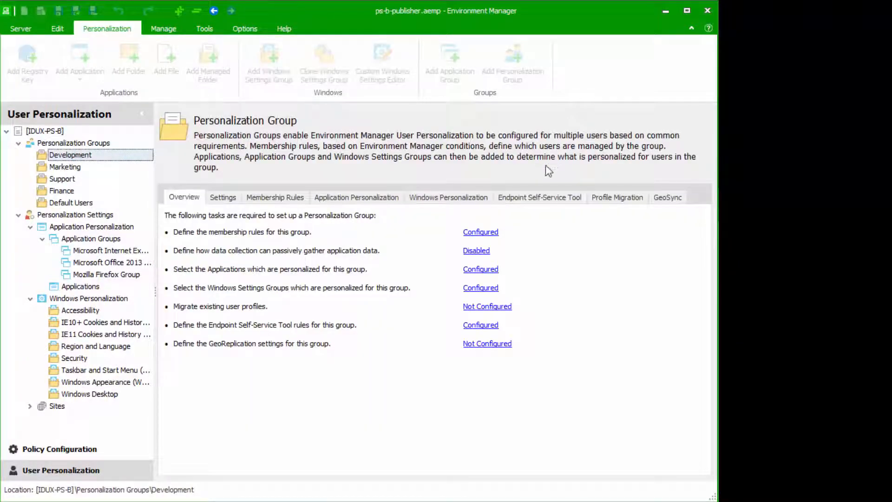
left_click(669, 197)
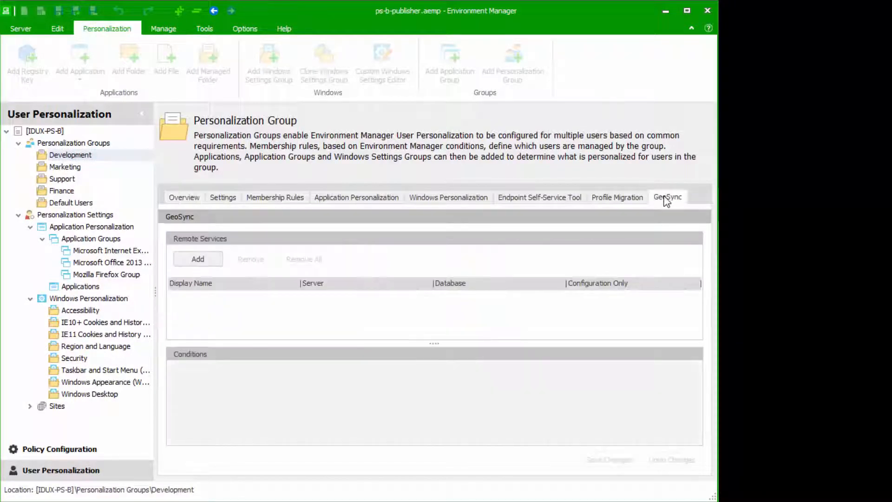
left_click(202, 263)
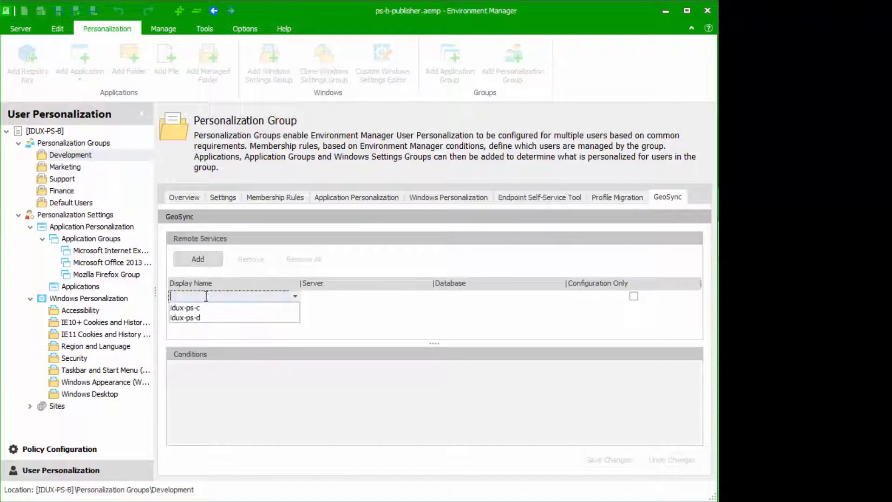
left_click(207, 309)
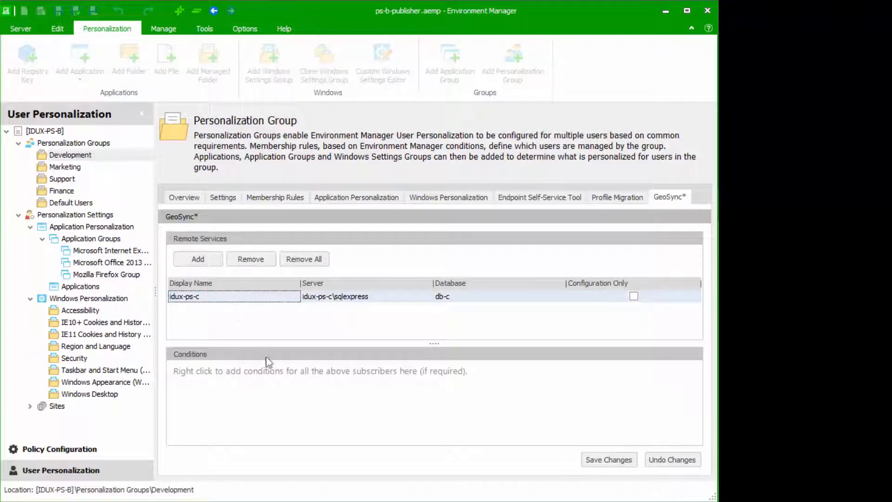
left_click(279, 399)
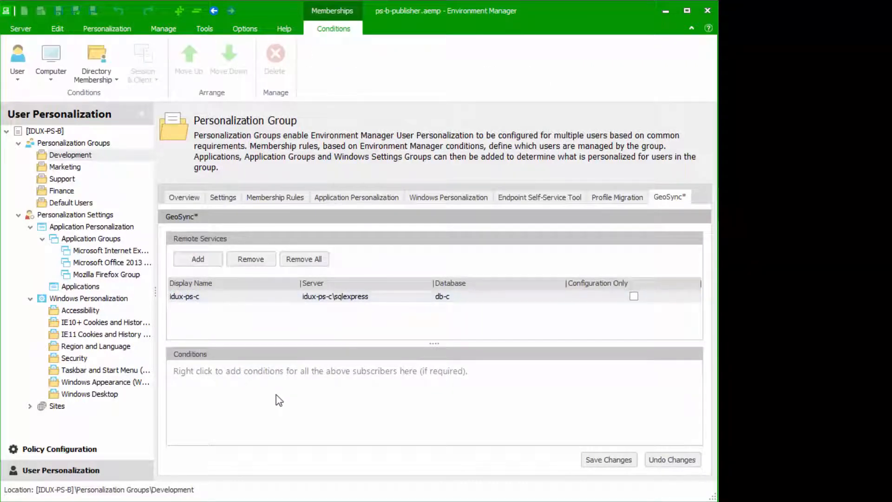
Add a condition group with User Name equal to developmen\user1, then save the Development GeoSync changes
right_click(278, 400)
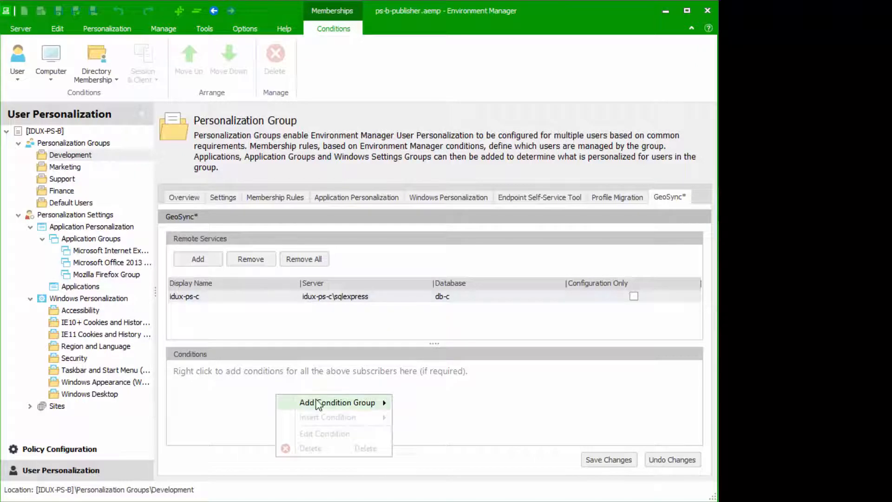
left_click(320, 402)
mouse_move(421, 403)
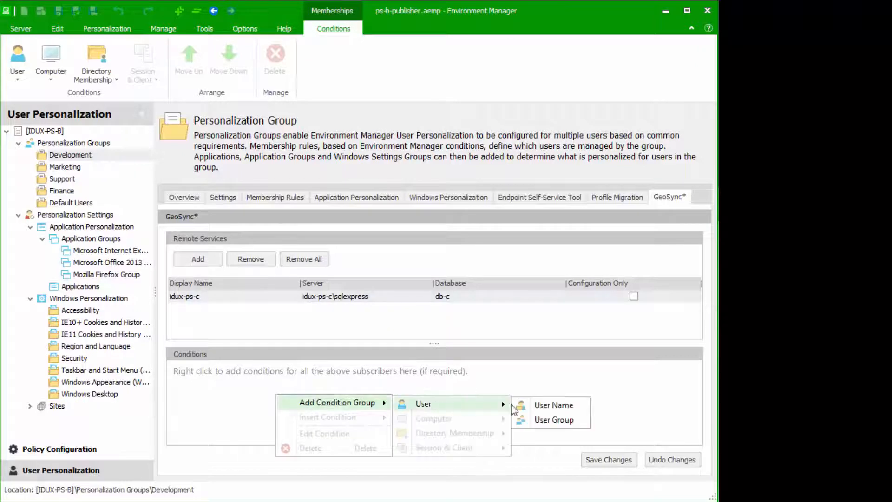
left_click(548, 408)
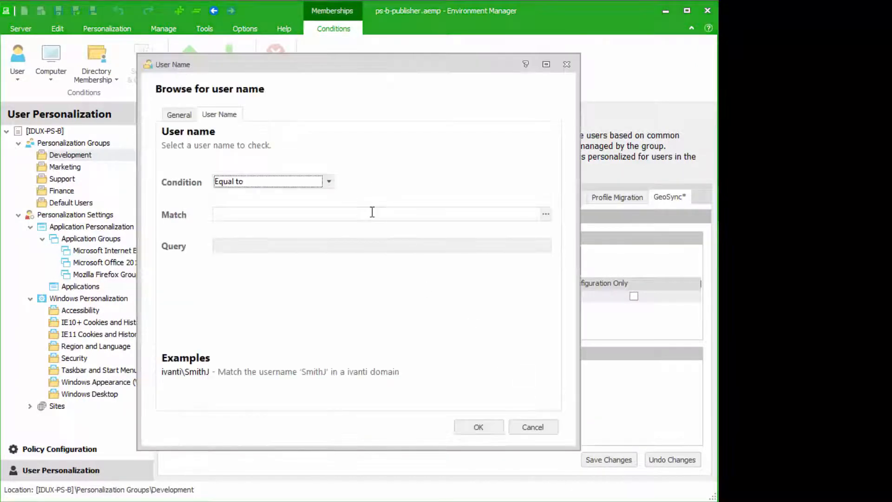
type("developmen\\user1")
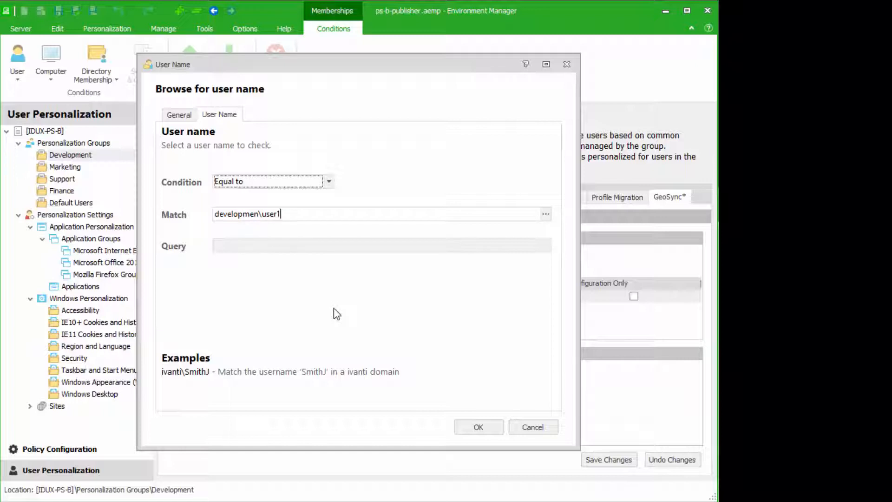
left_click(473, 429)
left_click(599, 458)
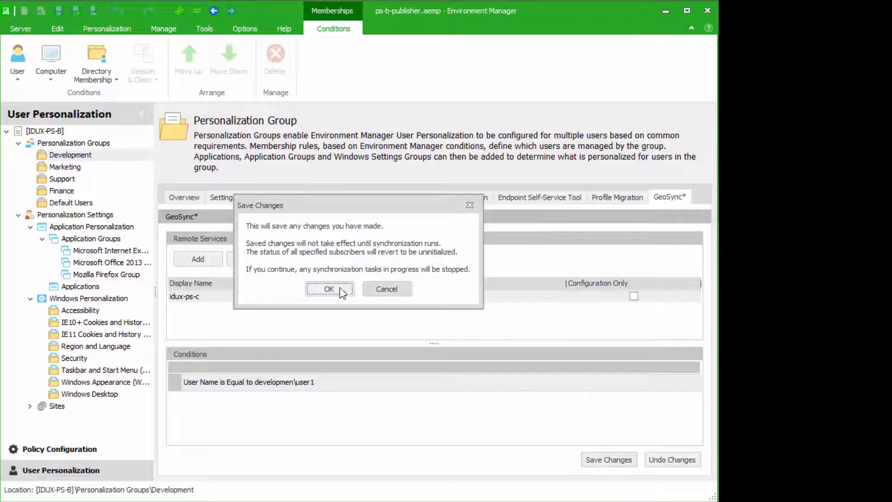
left_click(329, 289)
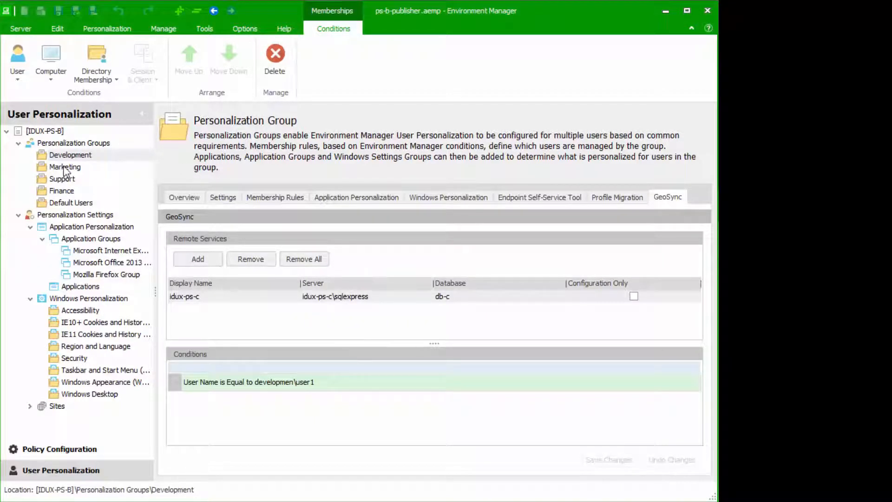
Add idux-ps-d as Marketing's GeoSync remote service, mark it Configuration Only, and save
left_click(63, 166)
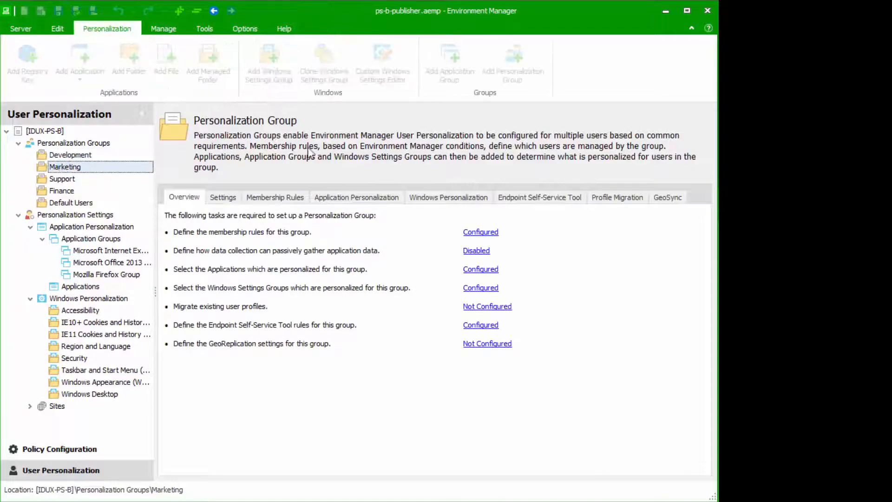
left_click(667, 197)
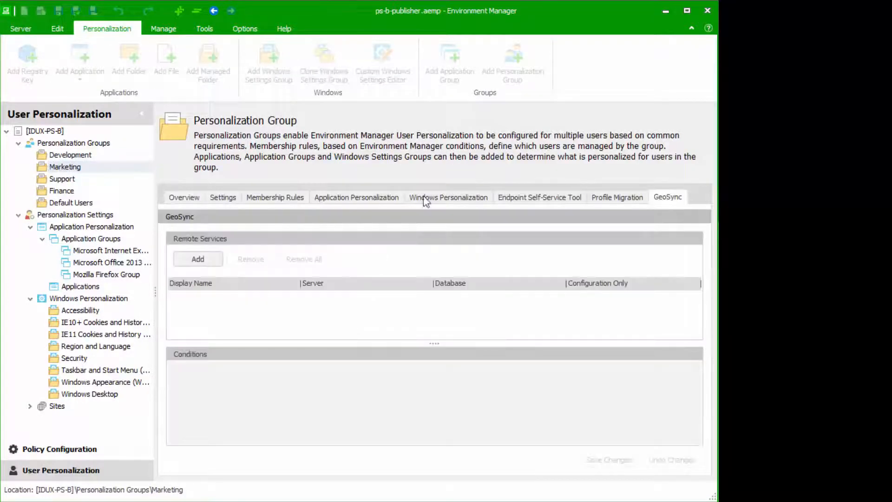
left_click(197, 259)
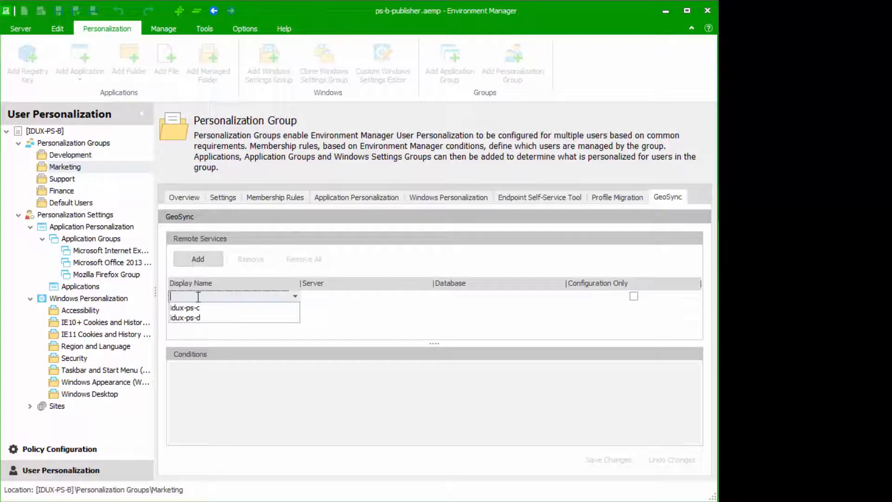
left_click(199, 318)
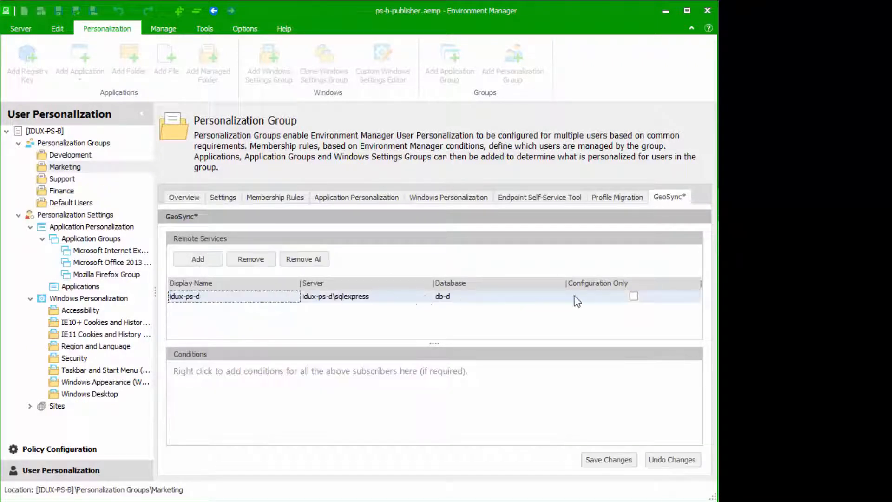
left_click(634, 296)
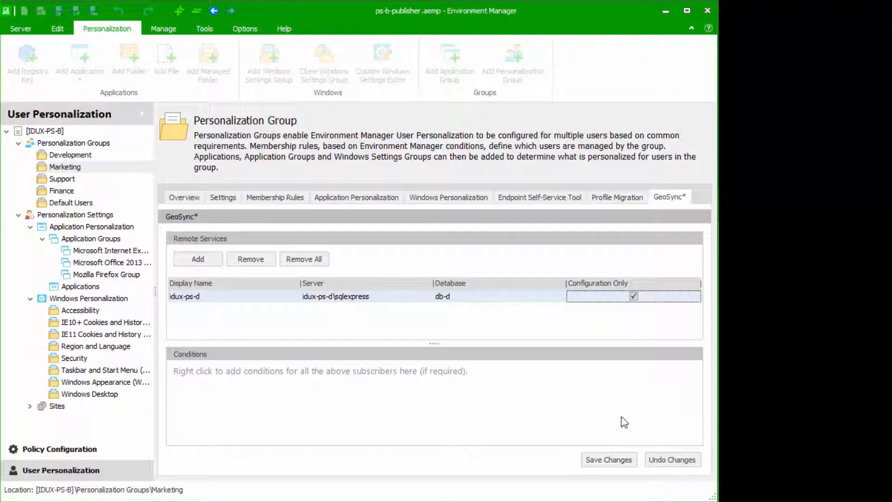
left_click(615, 460)
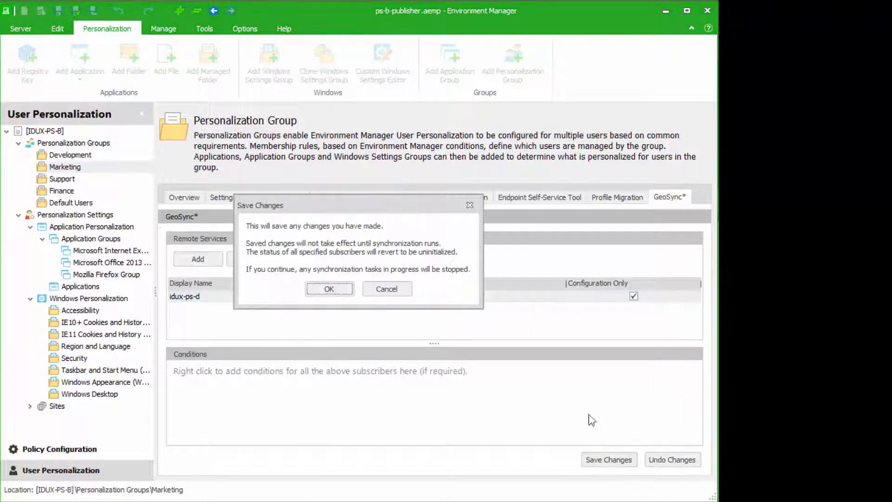
left_click(343, 290)
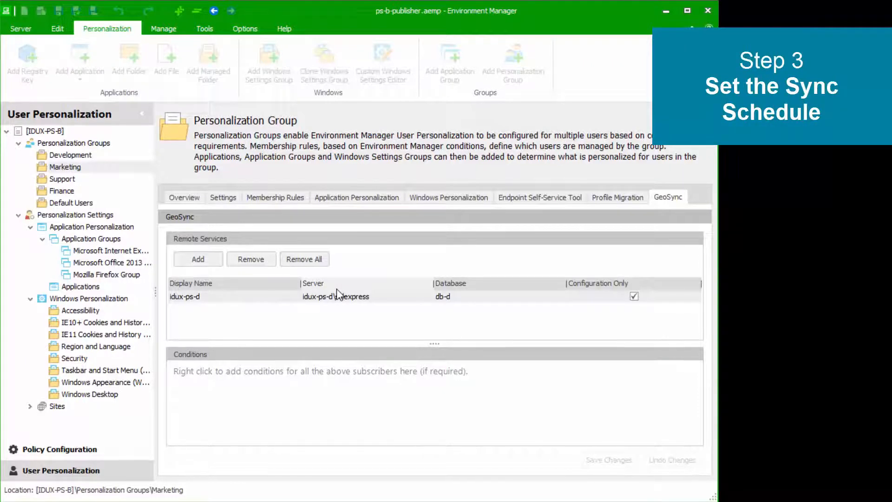
In Manage > GeoSync, schedule idux-ps-d to sync every 24 hours from 7/29/2017 6:00 AM
left_click(163, 30)
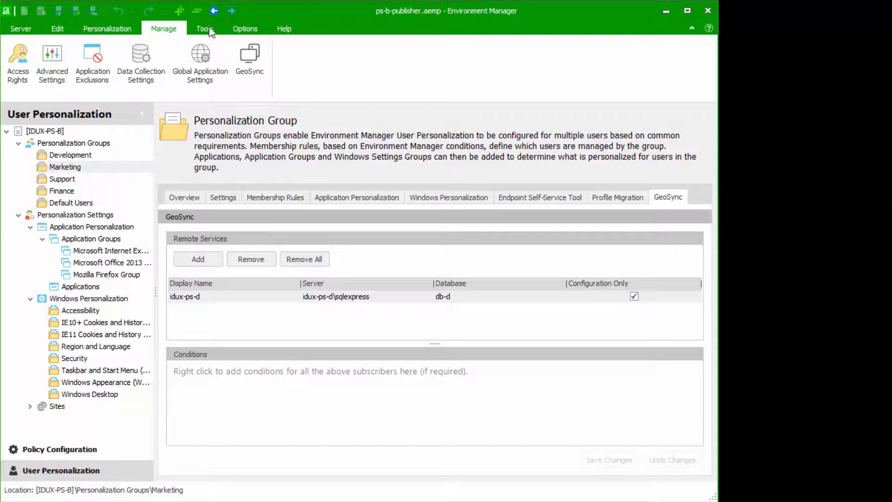
left_click(250, 63)
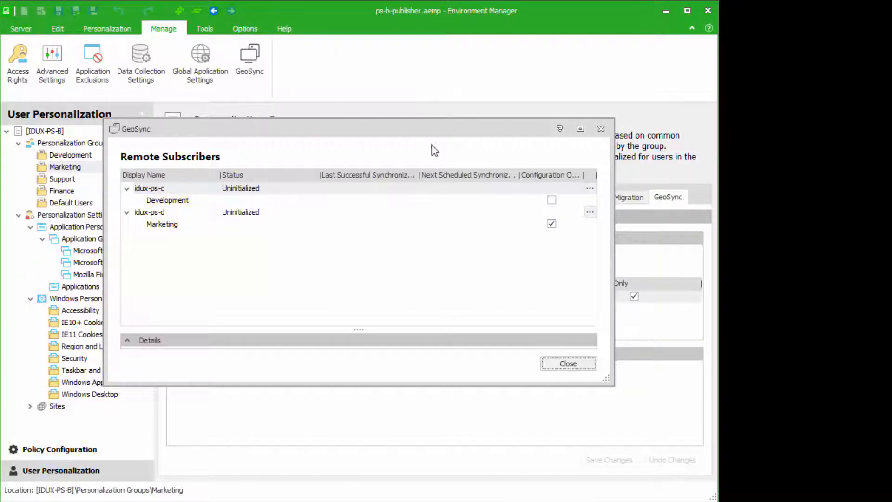
left_click(593, 215)
left_click(593, 214)
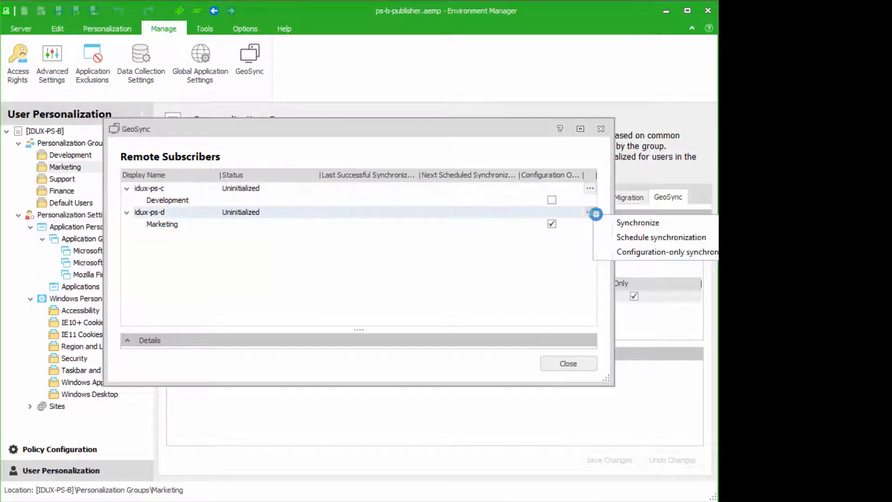
left_click(625, 236)
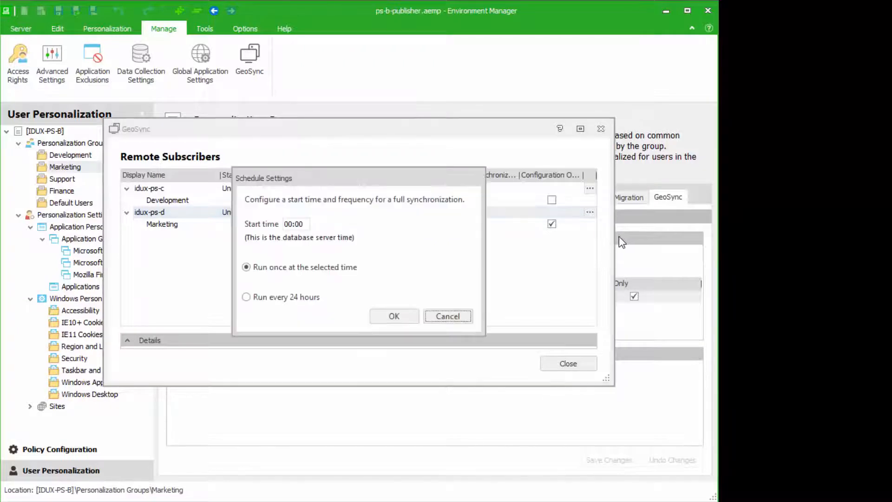
left_click(308, 223)
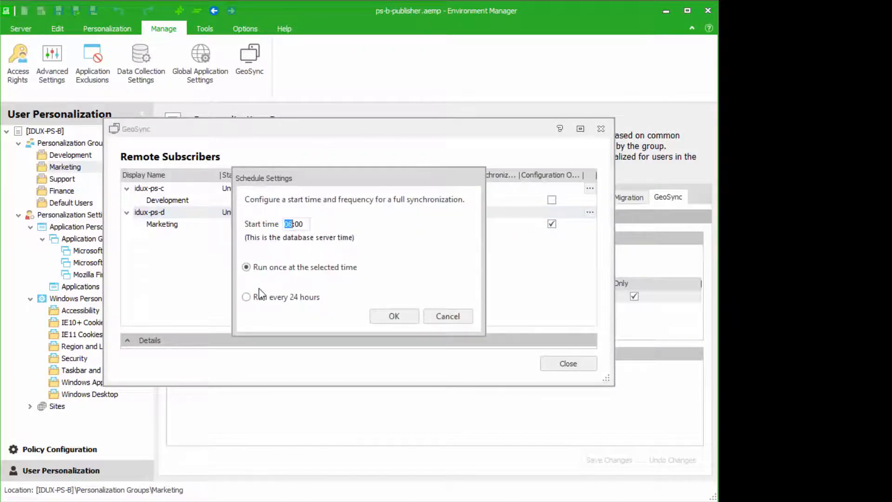
left_click(246, 296)
left_click(389, 317)
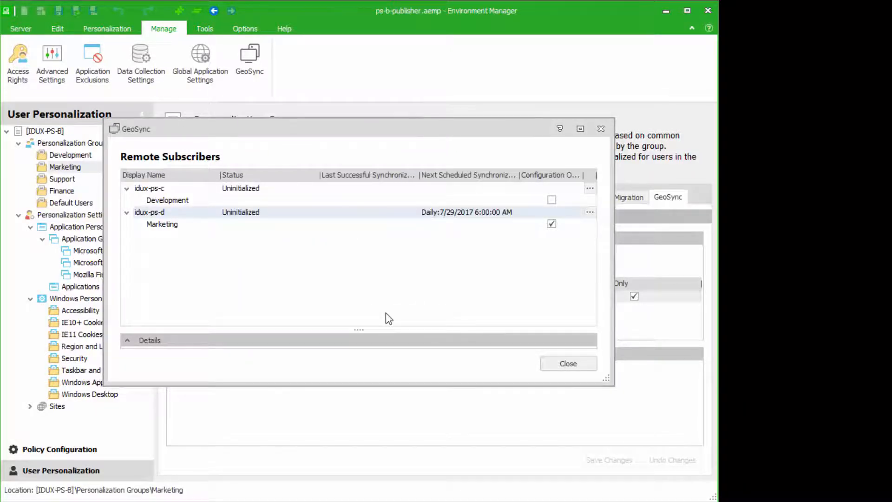
left_click(589, 188)
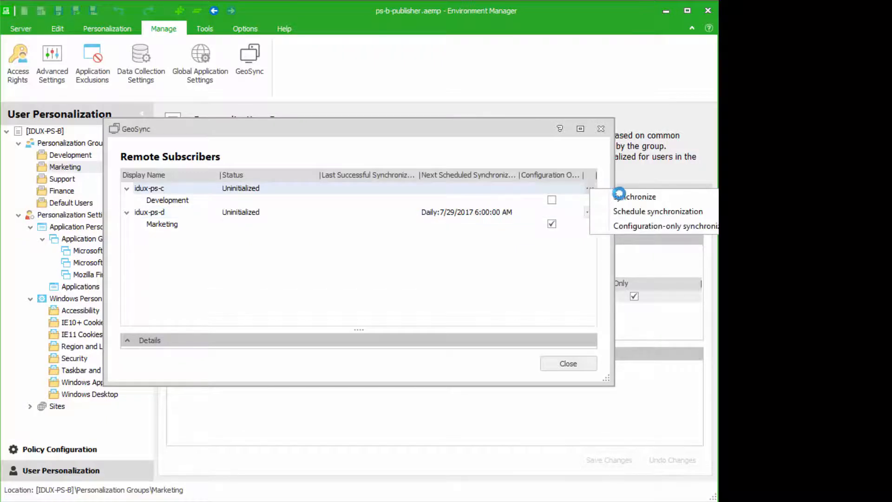
Synchronize idux-ps-c immediately, then bring the IDUX-PS-C subscriber console forward
left_click(622, 196)
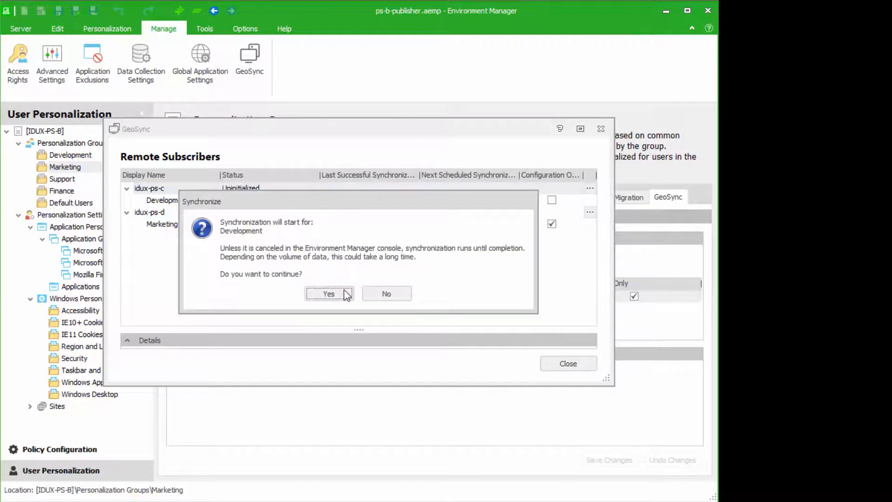
left_click(329, 294)
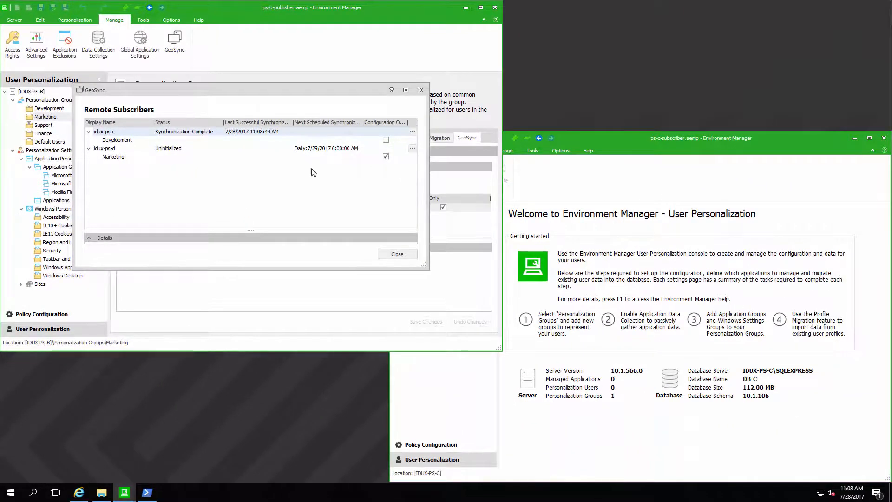
left_click(596, 138)
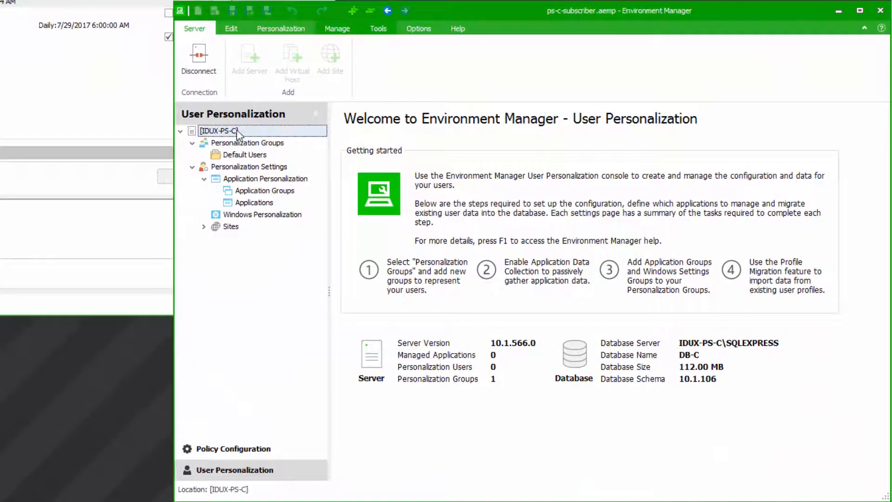
Refresh IDUX-PS-C and check the replicated Development group's GeoSync publisher and conditions
right_click(236, 130)
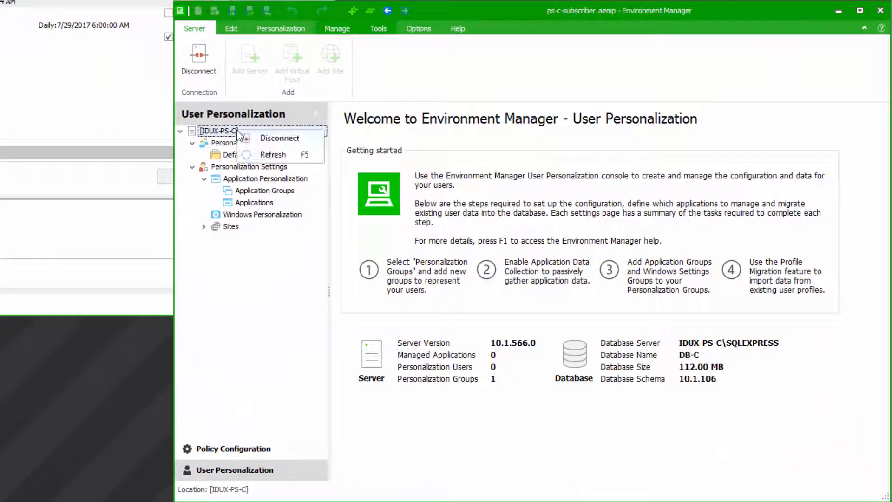
left_click(271, 155)
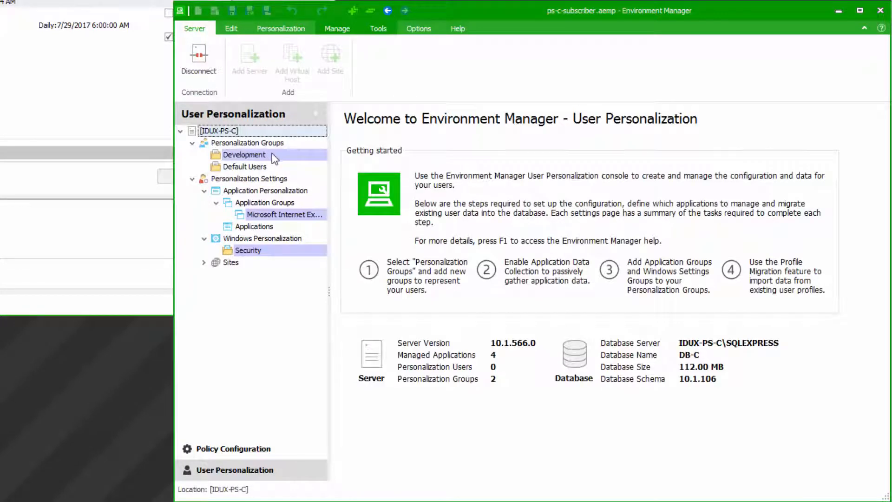
left_click(272, 153)
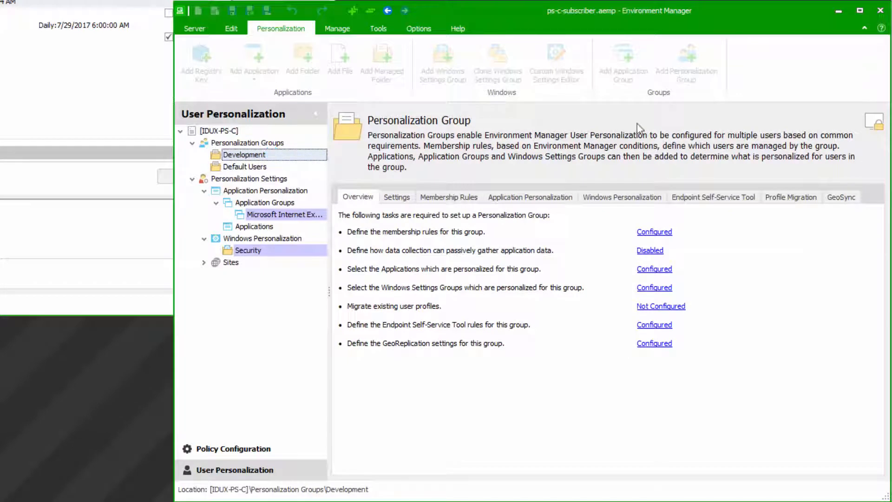
left_click(842, 198)
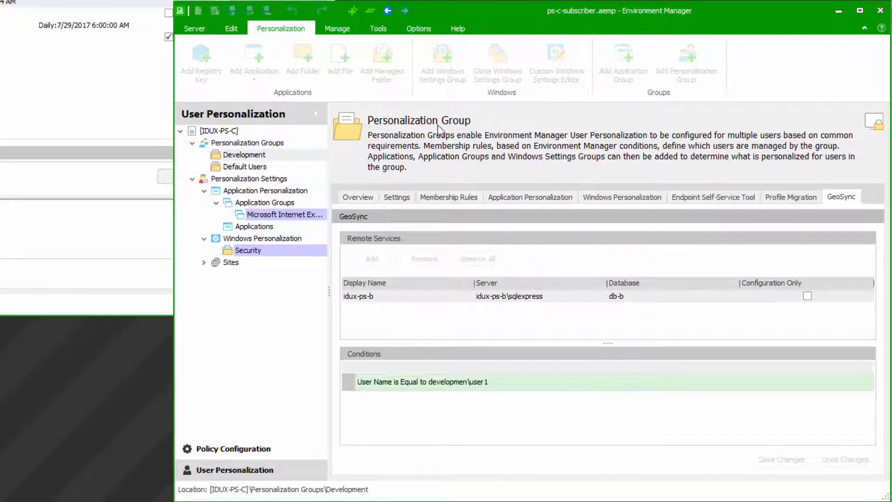
Add a personalization group named 'Sales', then view the Default Users group overview
left_click(257, 142)
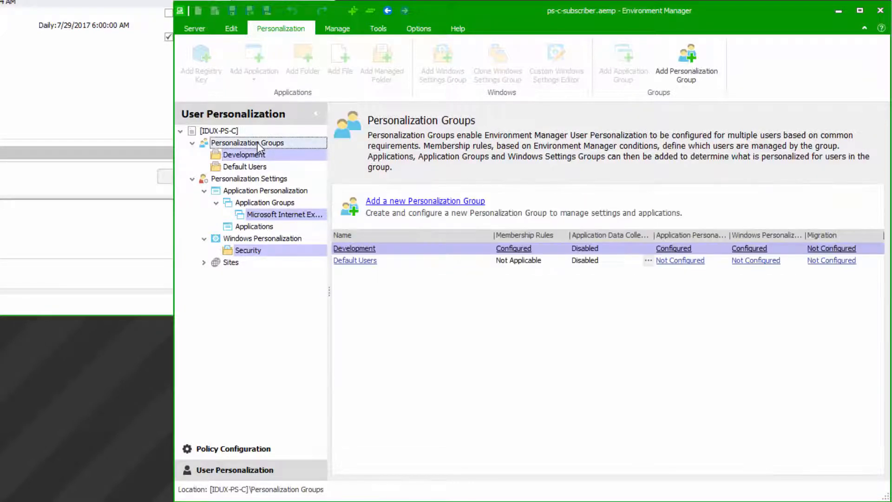
right_click(258, 142)
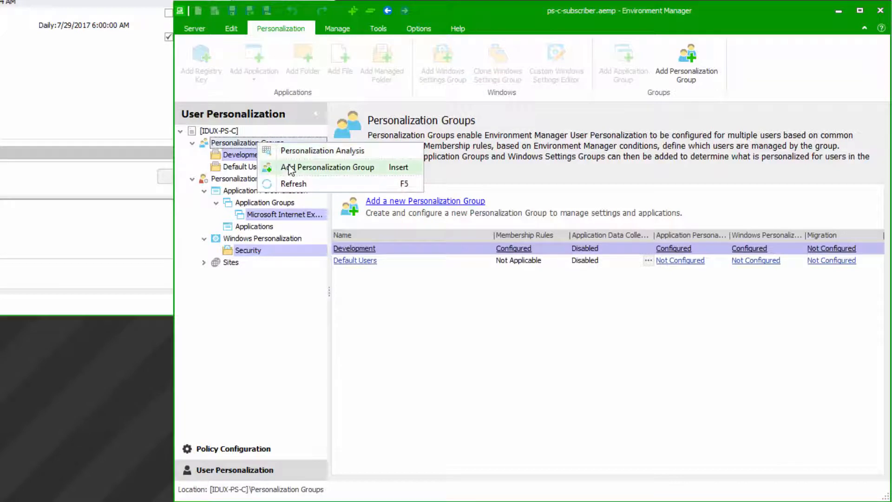
left_click(288, 167)
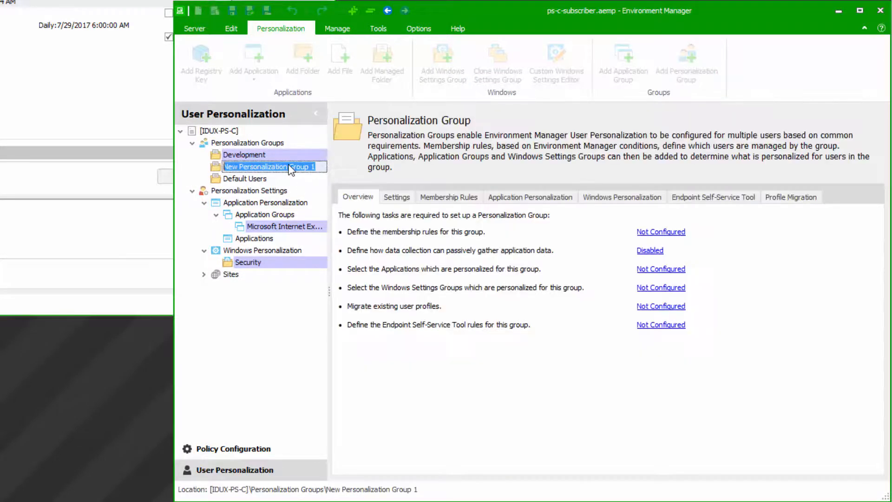
type("Sa")
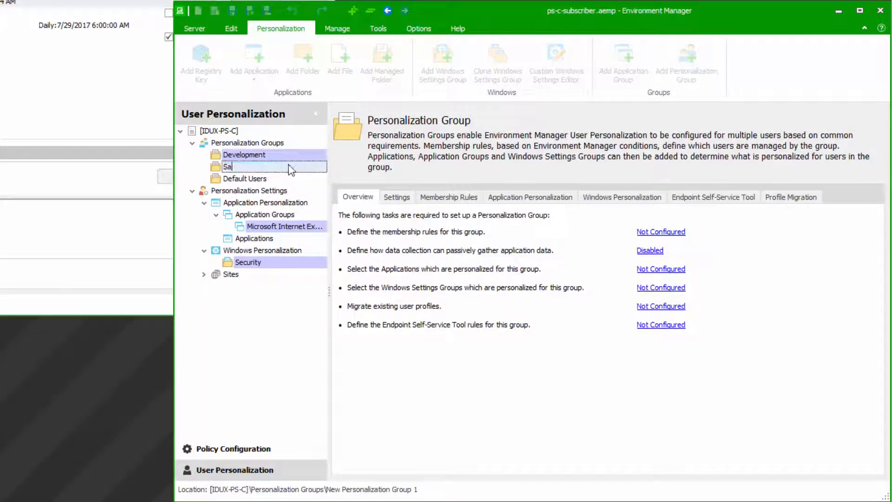
type("les")
key("Return")
left_click(287, 177)
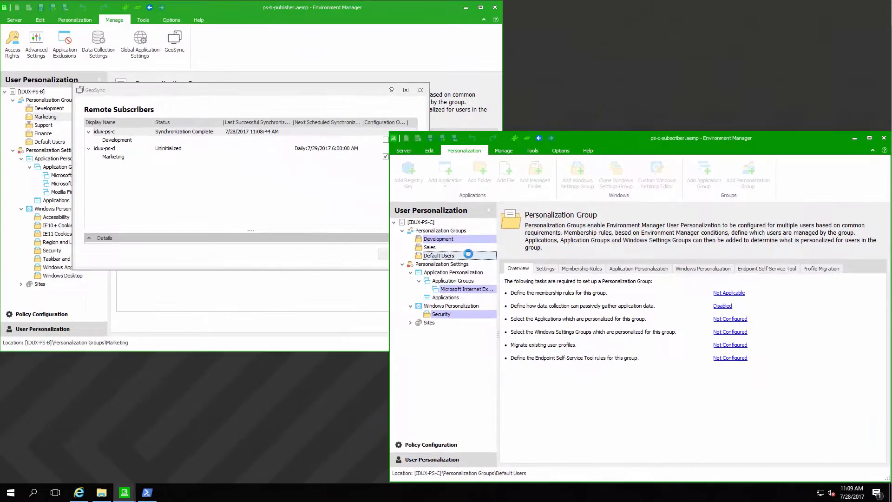